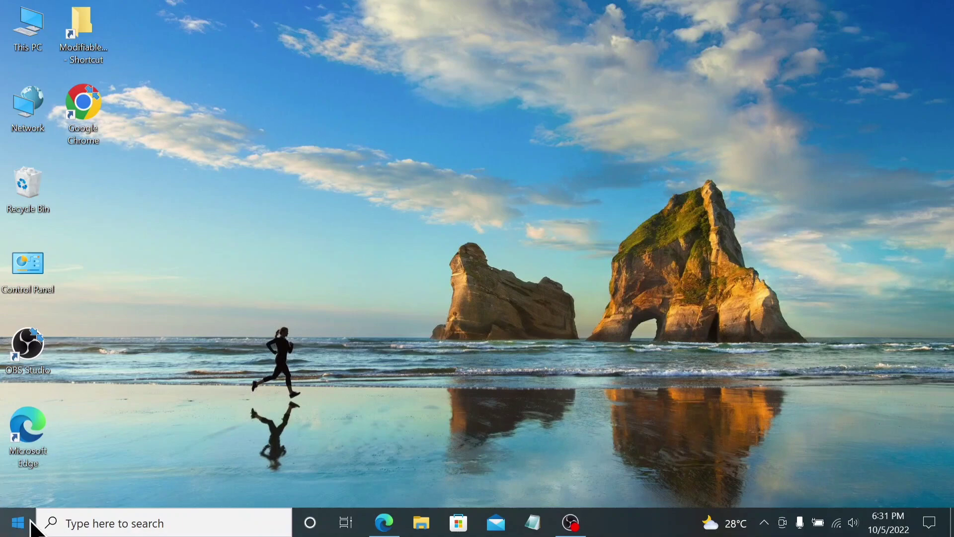
- Search for Control Panel from the desktop, open it and go to its System and Security category
{"action": "left_click", "coordinate": [18, 522]}
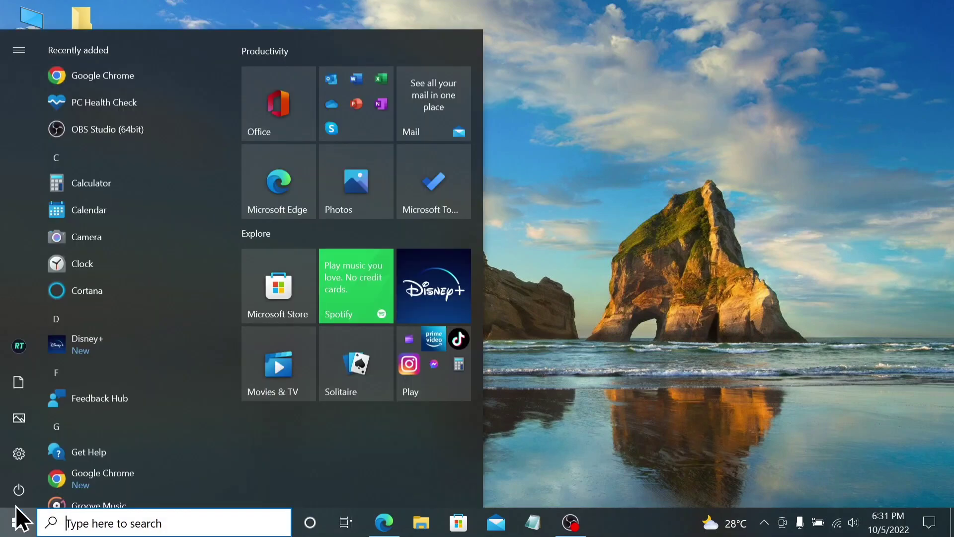
{"action": "left_click", "coordinate": [109, 525]}
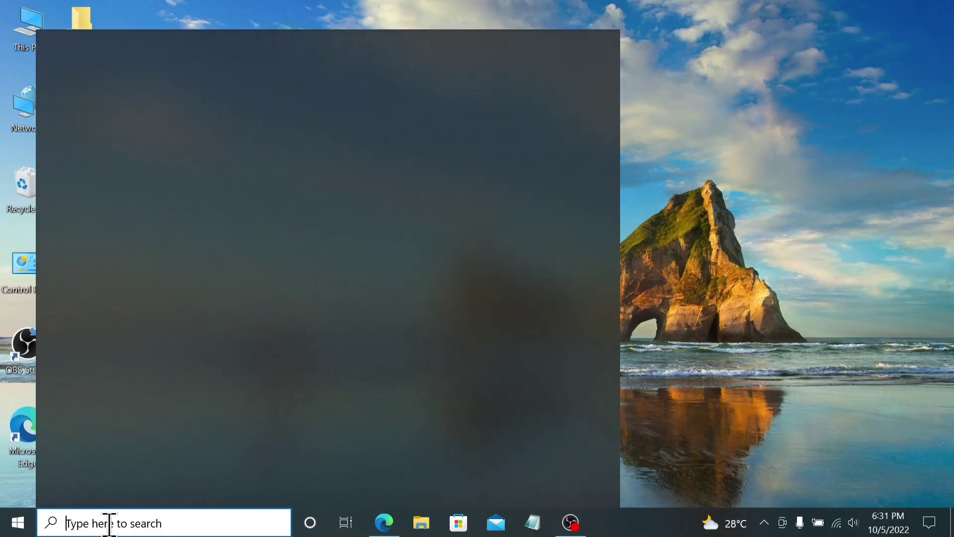
{"action": "type", "text": "ci"}
{"action": "key", "text": "BackSpace"}
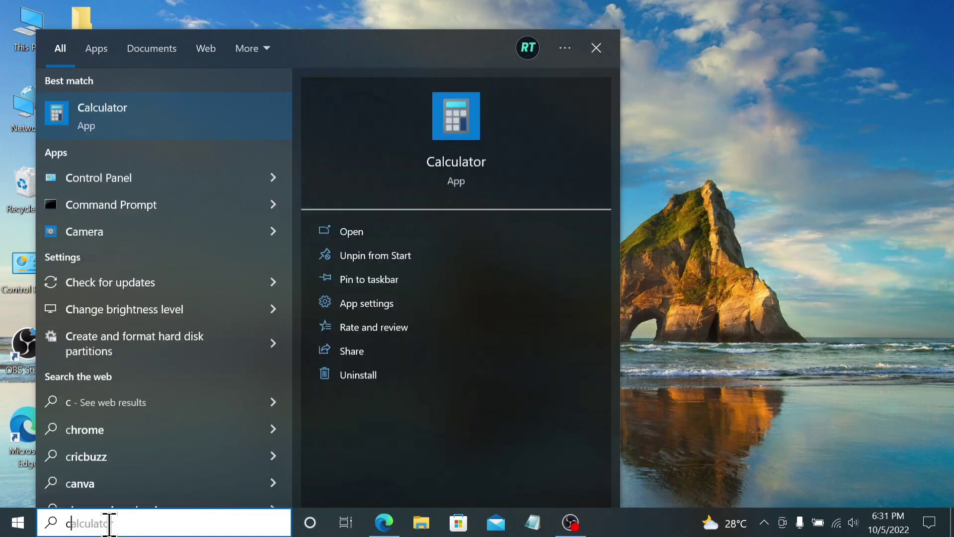
{"action": "type", "text": "ontr"}
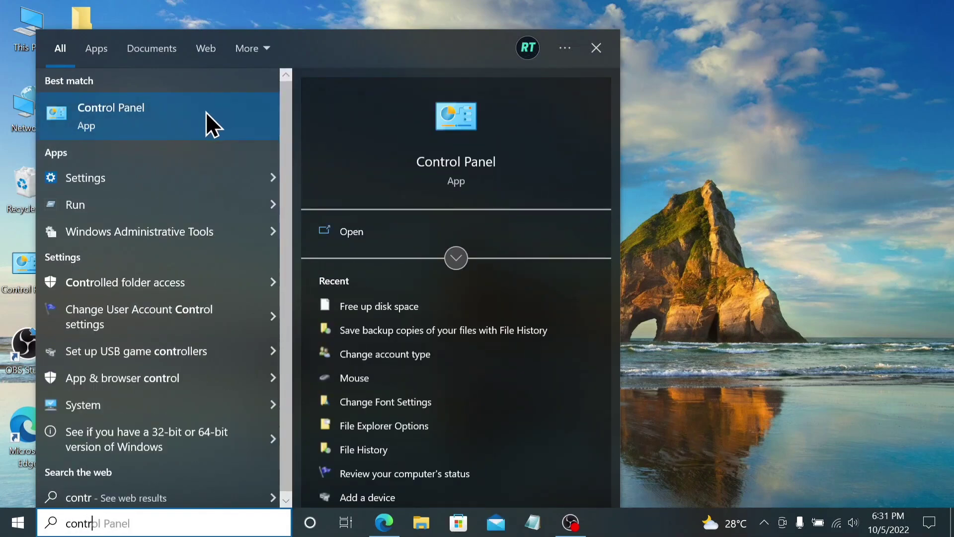
{"action": "left_click", "coordinate": [191, 119]}
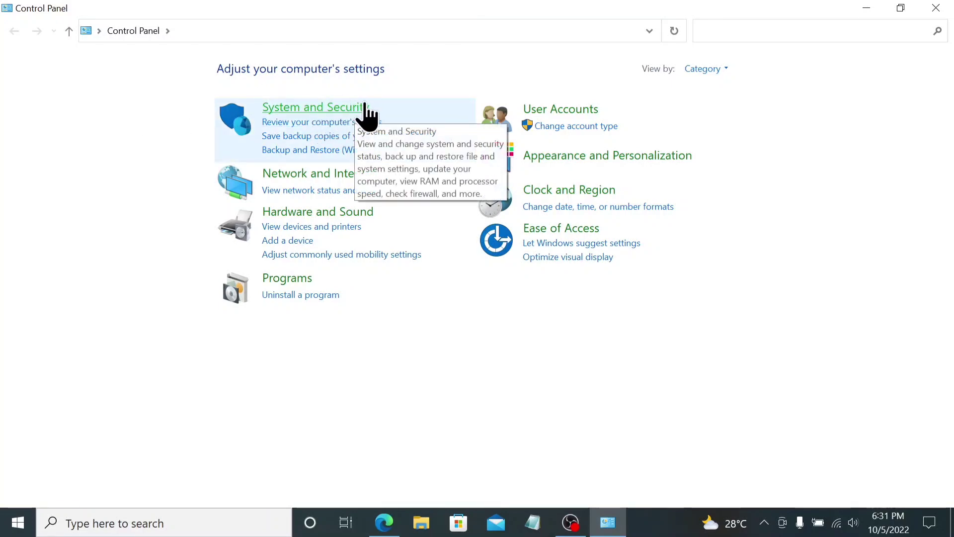
{"action": "left_click", "coordinate": [316, 105]}
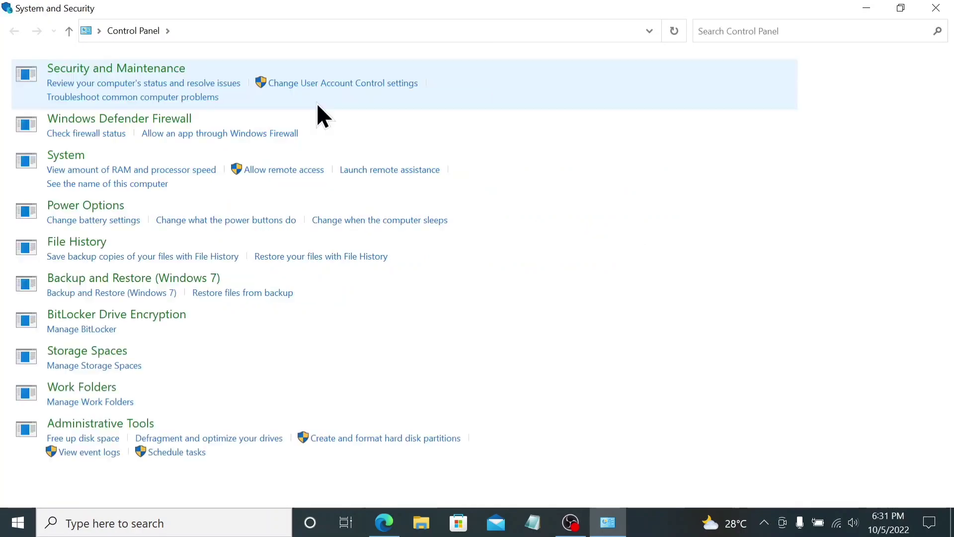
- Check the free space of the drives under This PC in File Explorer and close the window
{"action": "key", "text": "super+e"}
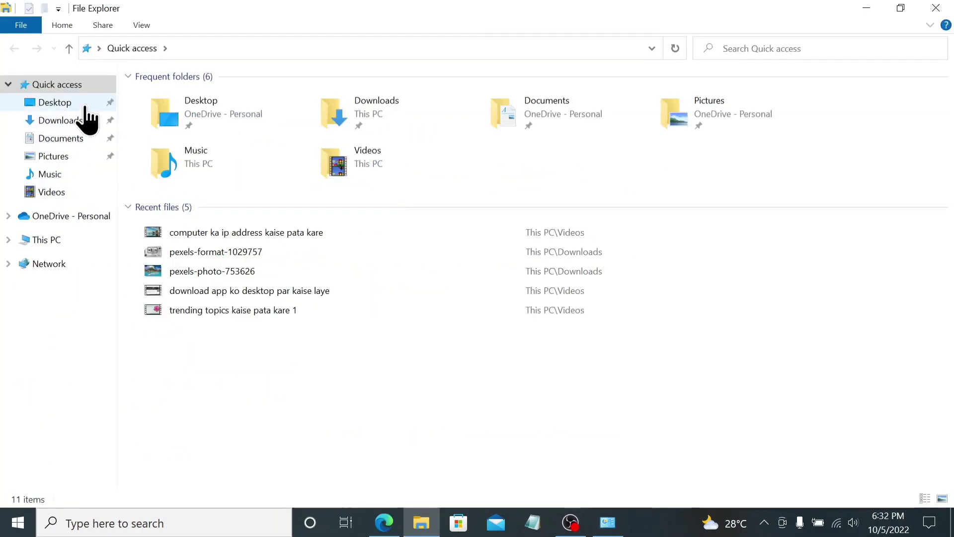
{"action": "left_click", "coordinate": [52, 240]}
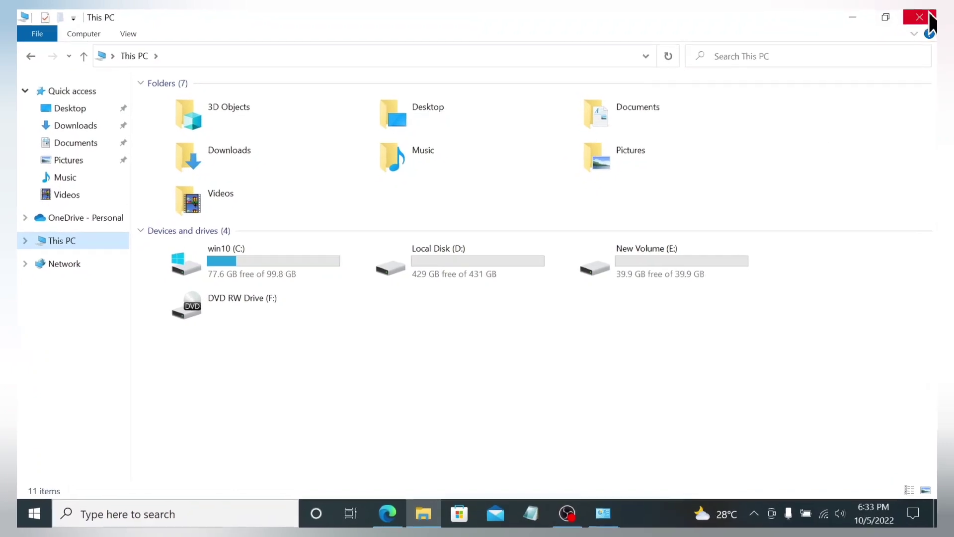
{"action": "left_click", "coordinate": [899, 29]}
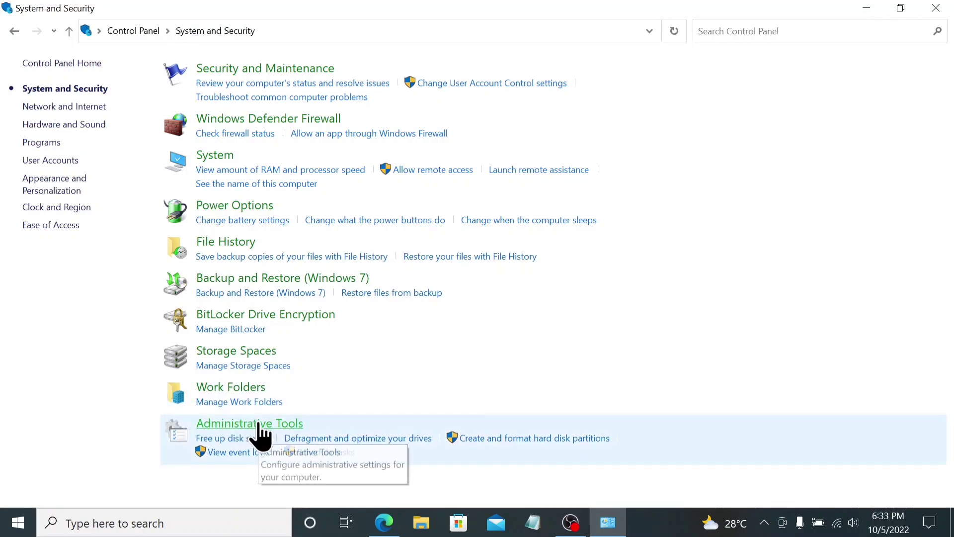
- Look into Administrative Tools, return to System and Security, and start freeing up disk space on the win10 (C:) drive
{"action": "left_click", "coordinate": [258, 424]}
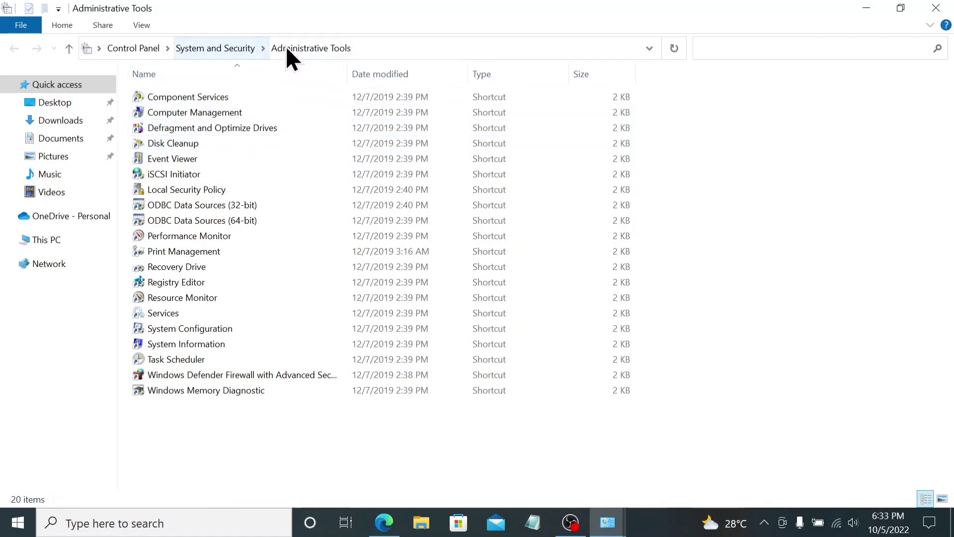
{"action": "left_click", "coordinate": [237, 48]}
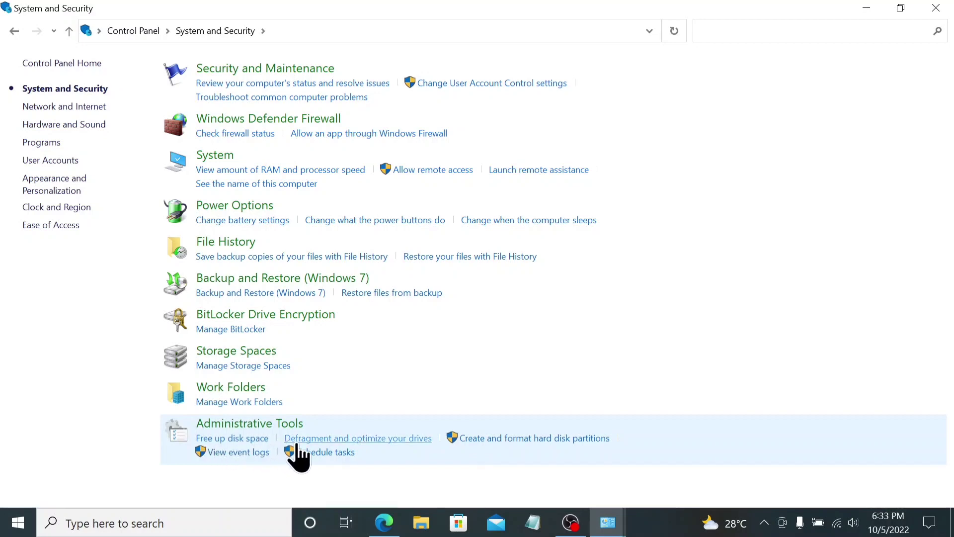
{"action": "left_click", "coordinate": [243, 440]}
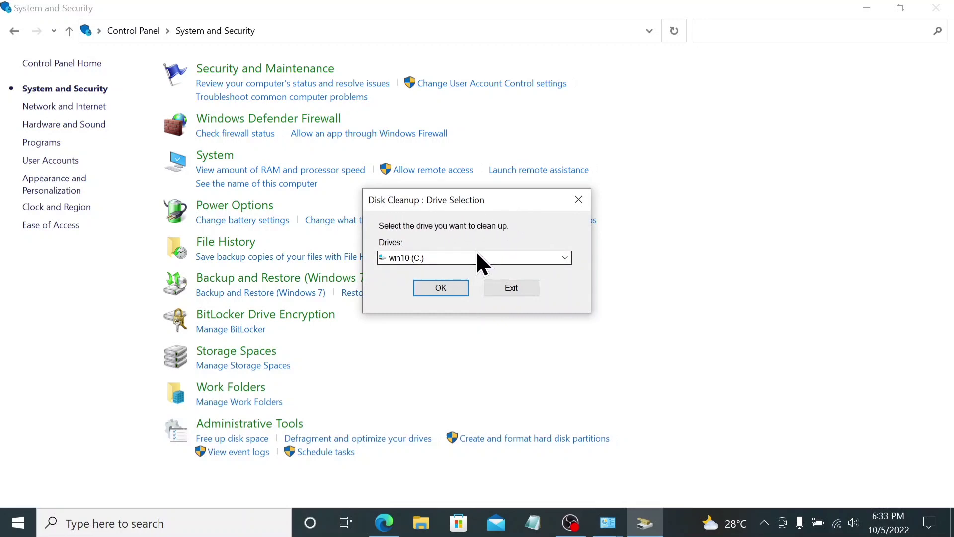
{"action": "left_click", "coordinate": [429, 256]}
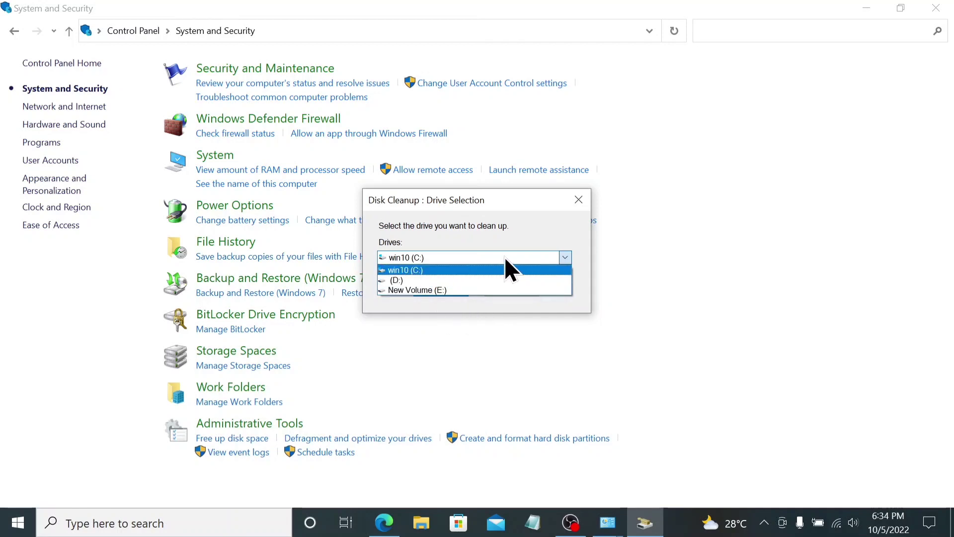
{"action": "left_click", "coordinate": [519, 254]}
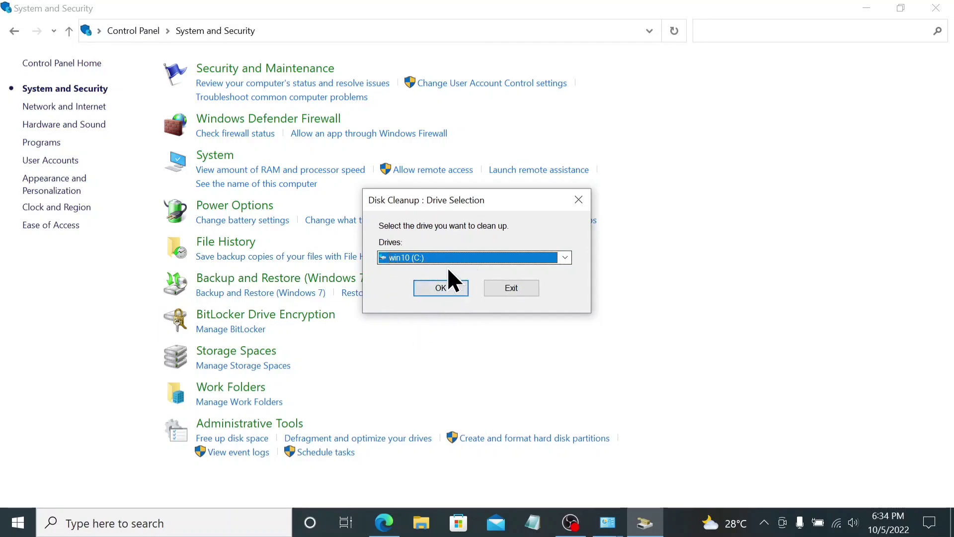
{"action": "left_click", "coordinate": [440, 288]}
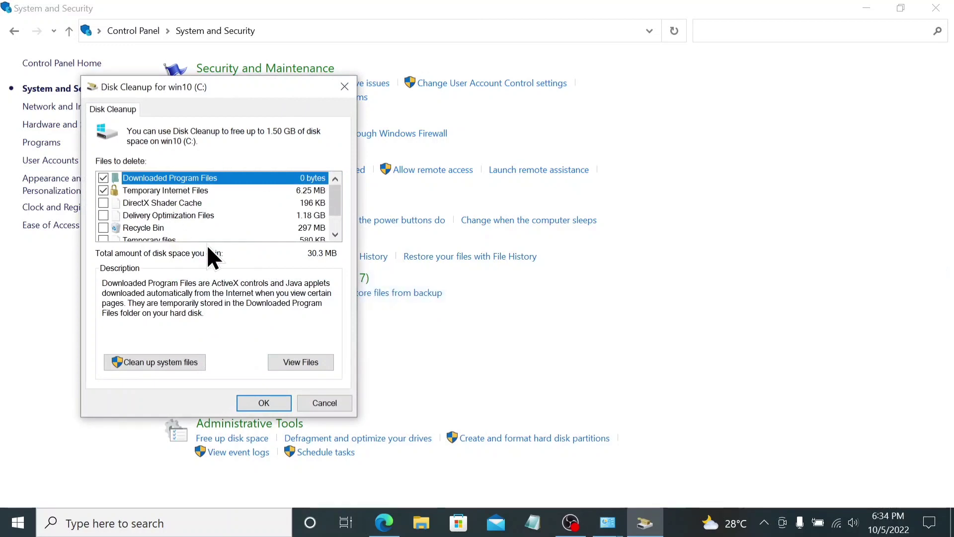
- Minimize the System and Security window and move the Disk Cleanup dialog closer to the middle of the desktop
{"action": "left_click", "coordinate": [865, 6]}
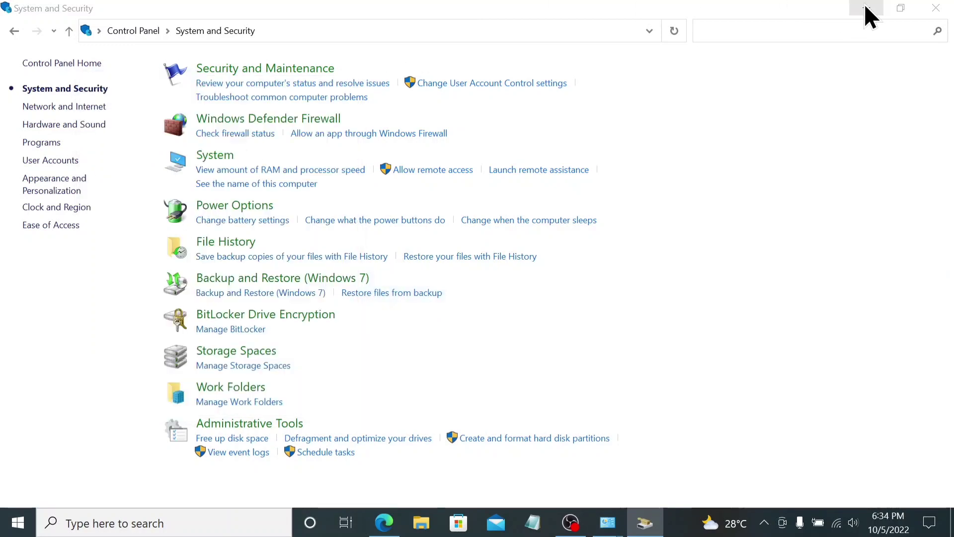
{"action": "left_click", "coordinate": [865, 6]}
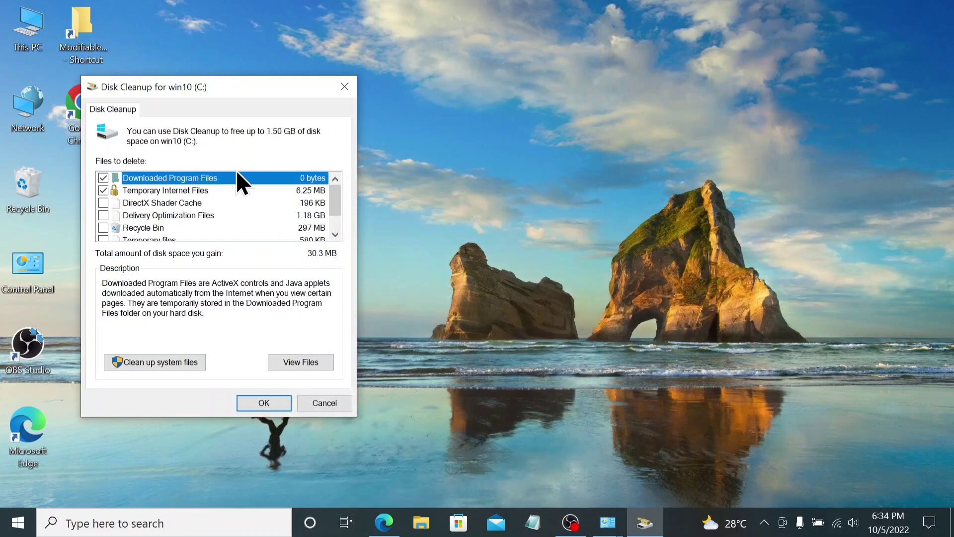
{"action": "left_click", "coordinate": [244, 74]}
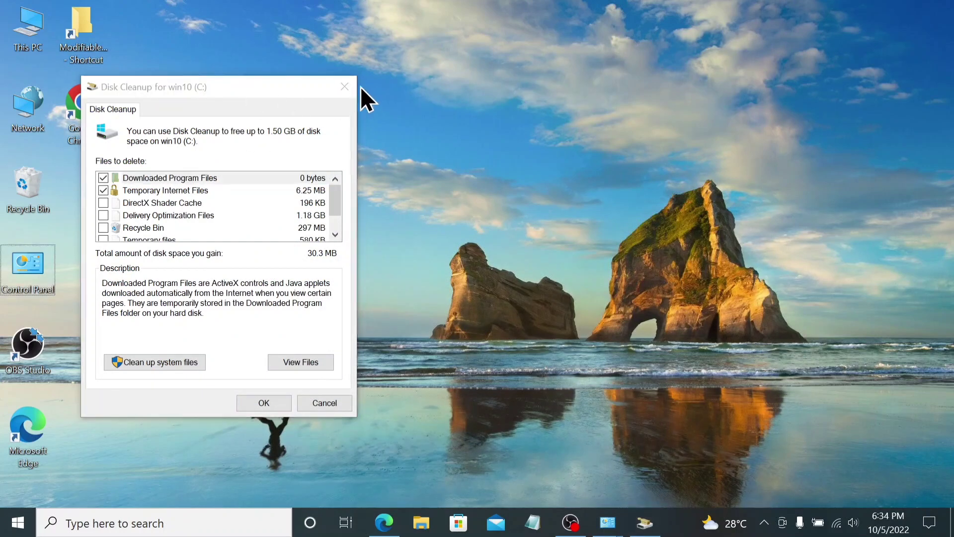
{"action": "left_click_drag", "start_coordinate": [306, 80], "coordinate": [446, 58]}
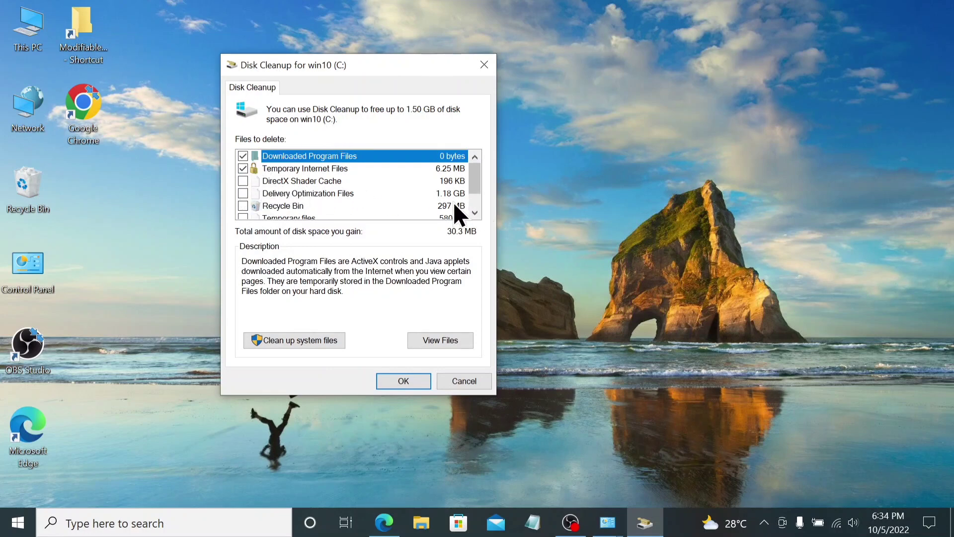
- Include Recycle Bin and Temporary files in the files to delete, and rescan win10 (C:) for system files to clean up
{"action": "left_click", "coordinate": [476, 205]}
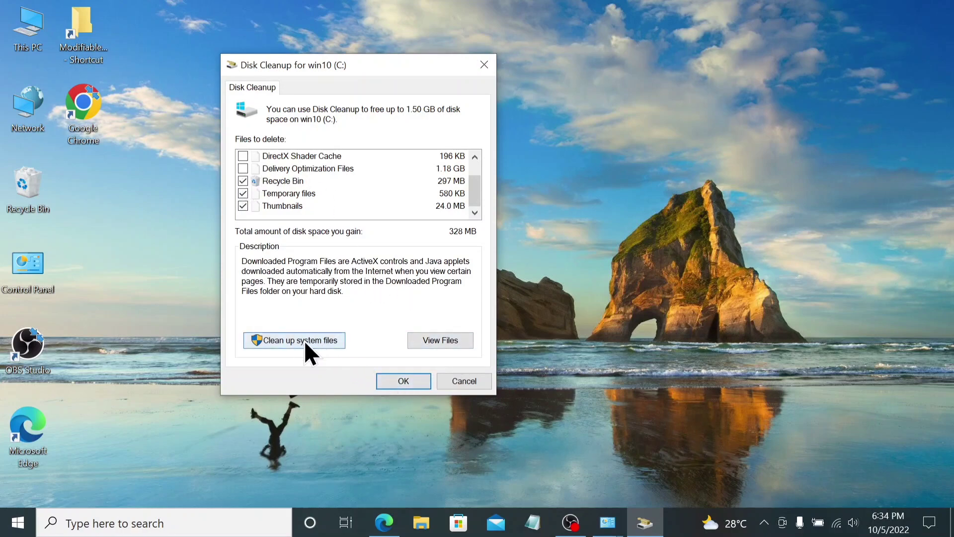
{"action": "left_click", "coordinate": [321, 340]}
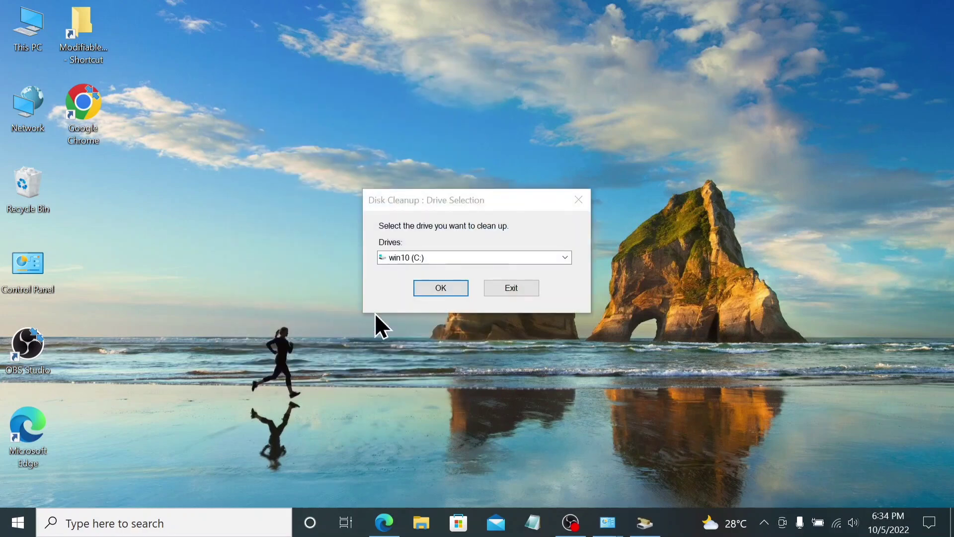
{"action": "left_click", "coordinate": [441, 288]}
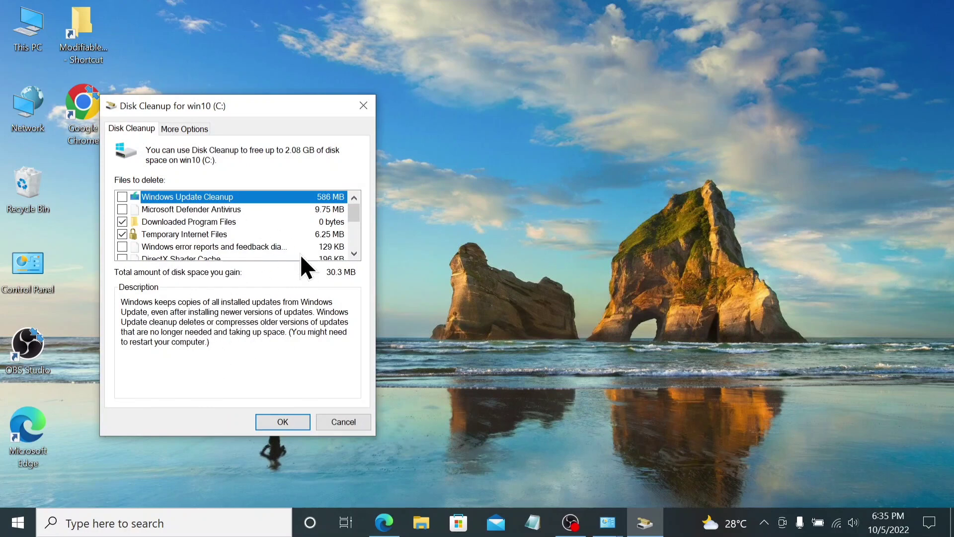
- Add Recycle Bin to the files to delete on win10 (C:) and permanently delete the selected files
{"action": "left_click", "coordinate": [352, 236]}
{"action": "left_click", "coordinate": [354, 252]}
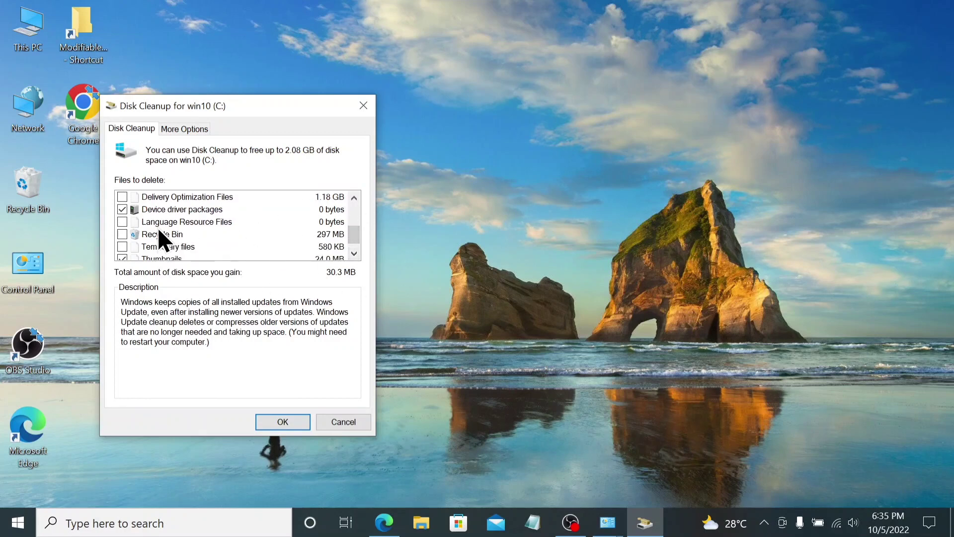
{"action": "left_click", "coordinate": [122, 233]}
{"action": "left_click", "coordinate": [292, 421]}
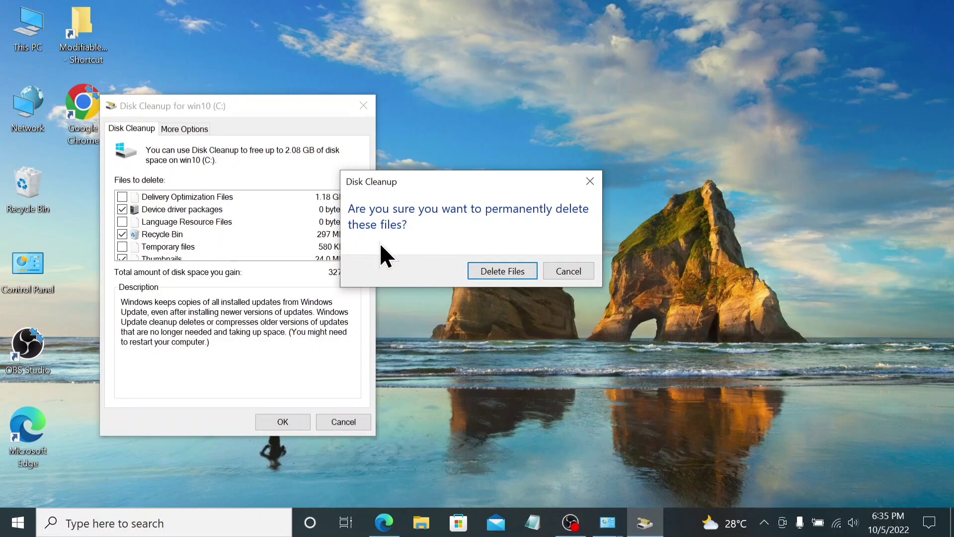
{"action": "left_click", "coordinate": [517, 272]}
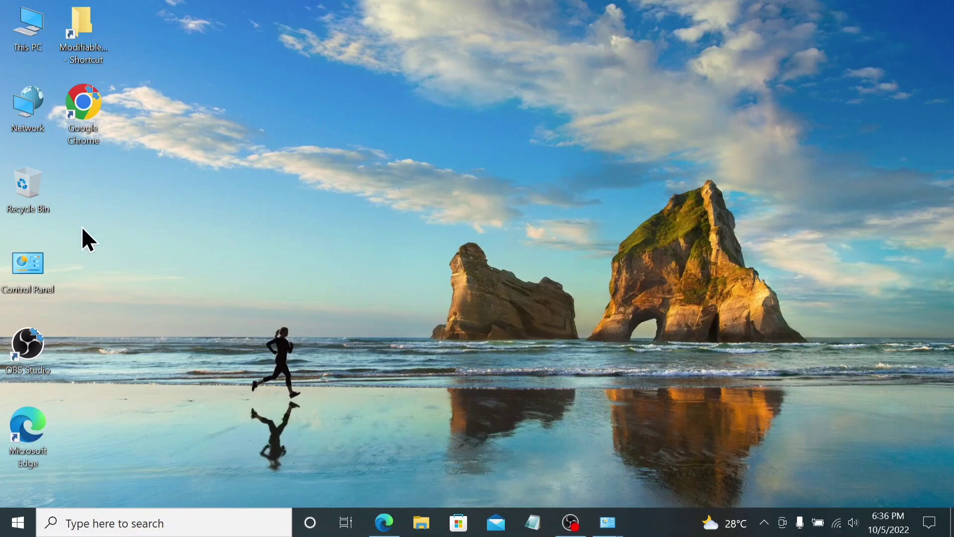
- Open the Recycle Bin from the desktop to check its contents, and close it again
{"action": "double_click", "coordinate": [34, 198]}
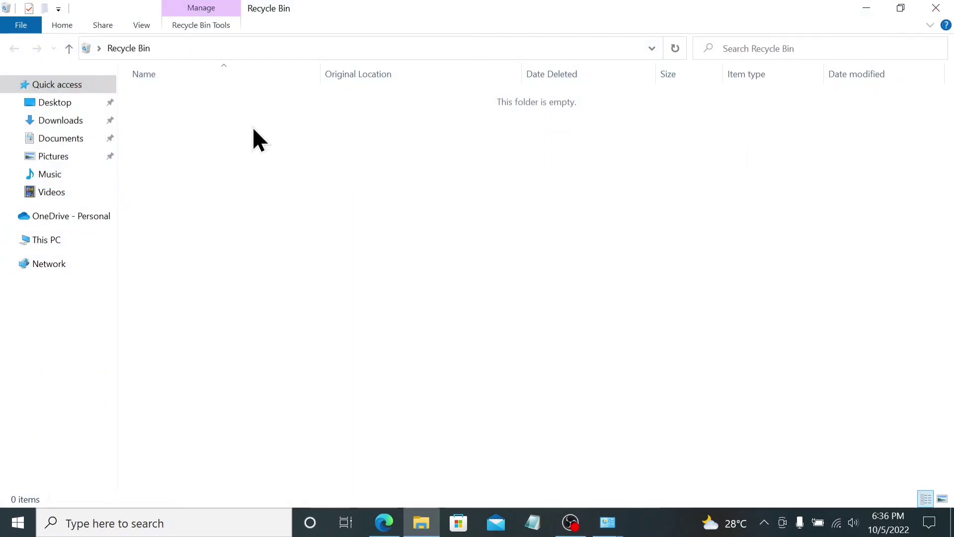
{"action": "left_click", "coordinate": [936, 8]}
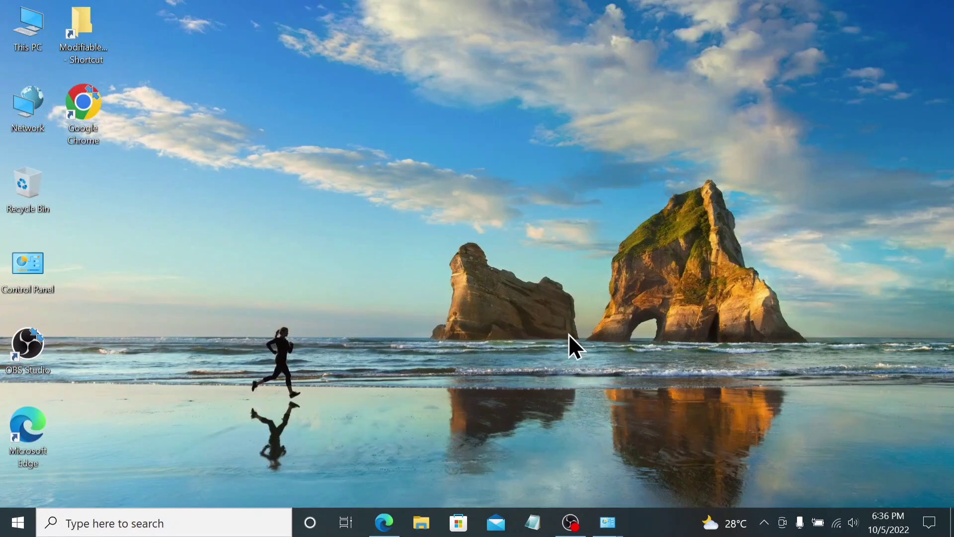